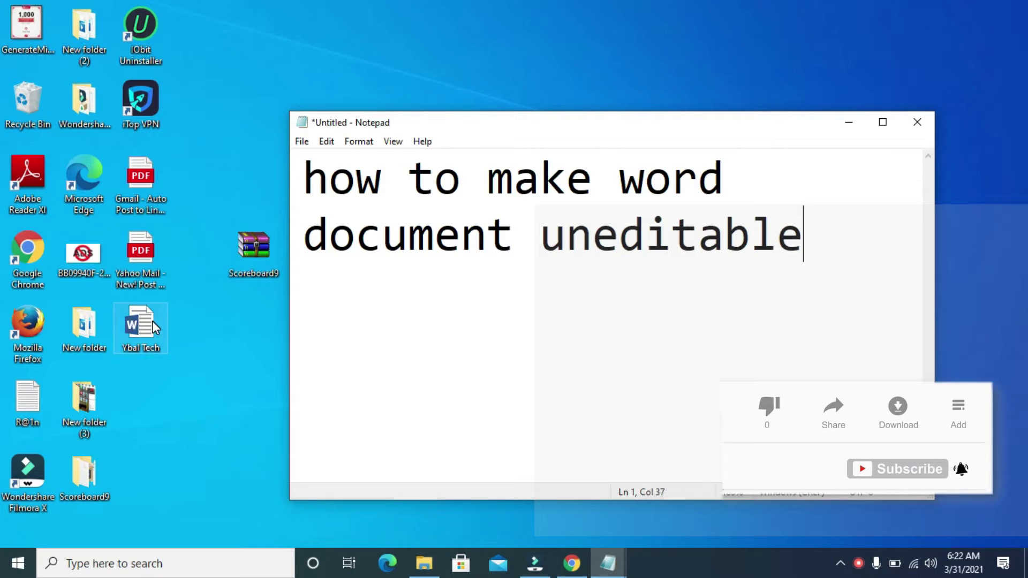
# Open the Ybal Tech invoice Word file from the desktop.
pyautogui.click(152, 321)
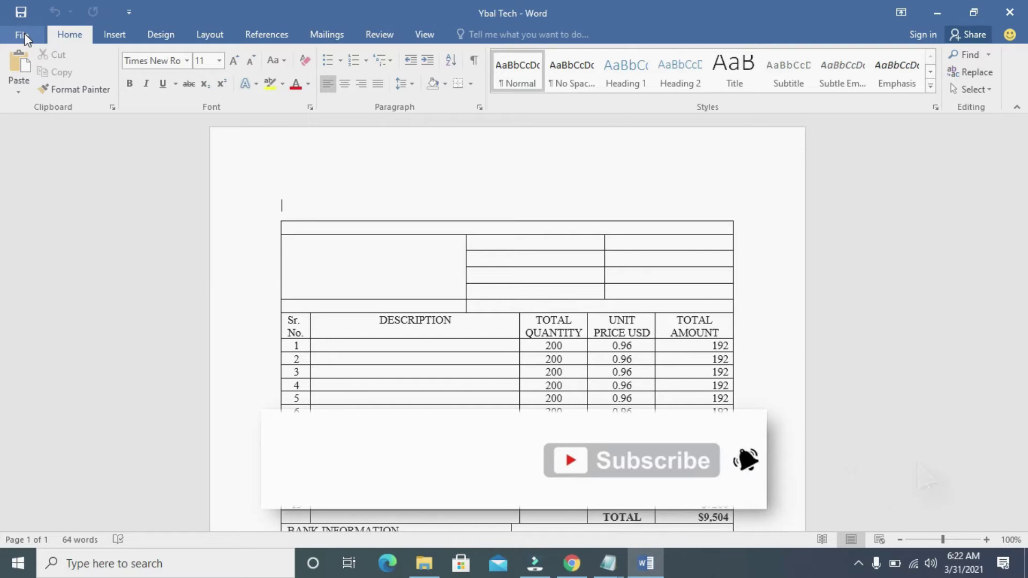
# Bring up the Save As dialog for a copy of Ybal Tech, targeting the Desktop folder.
pyautogui.click(24, 34)
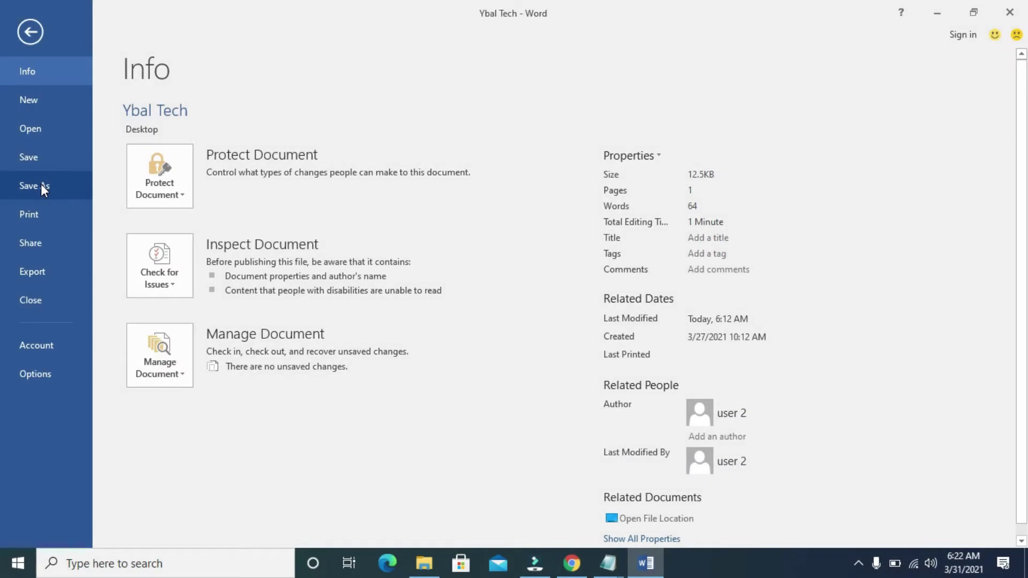
pyautogui.click(41, 184)
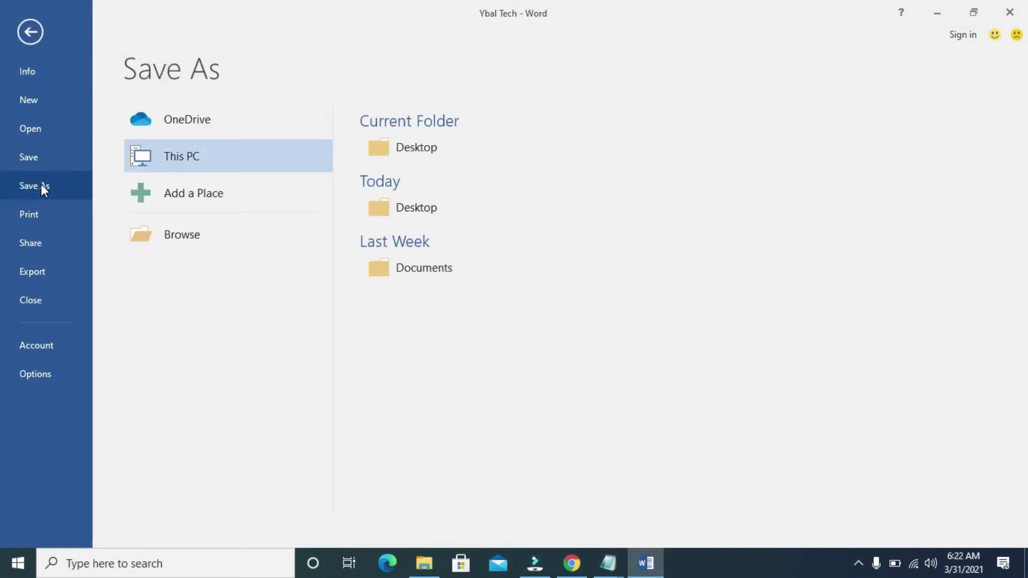
pyautogui.click(200, 156)
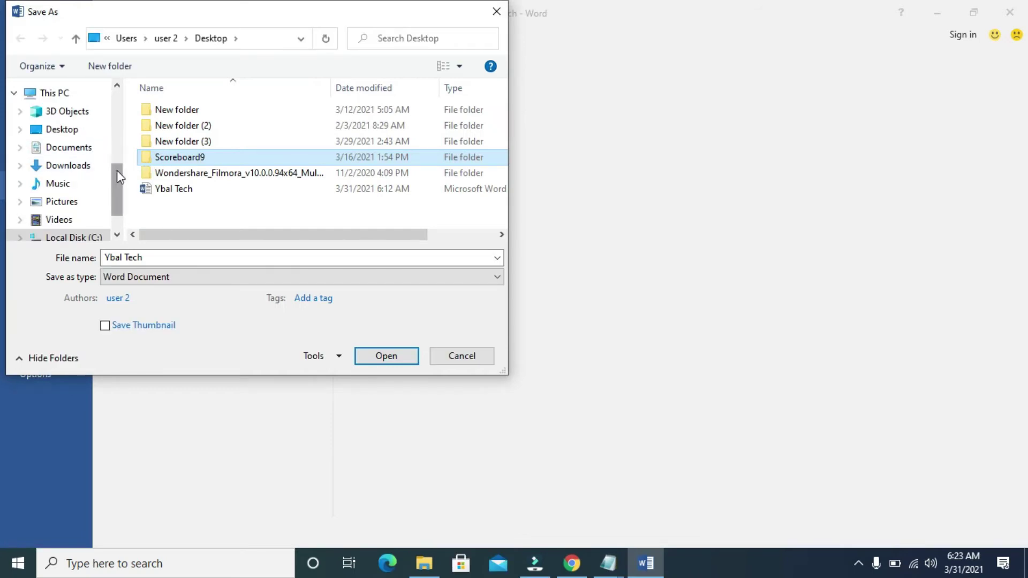
pyautogui.click(64, 132)
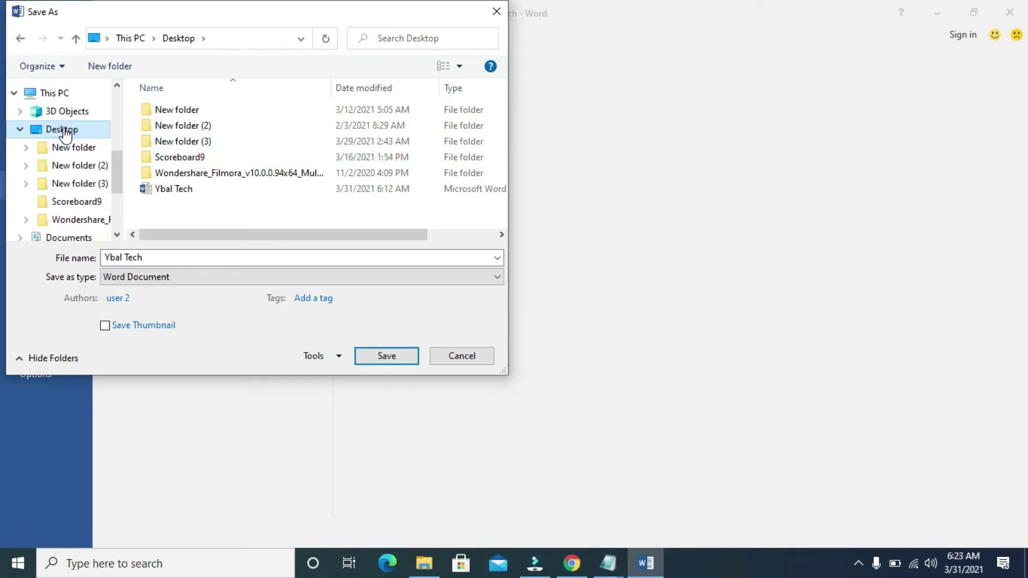
# Rename the copy to 'Ybal Tech hghghggh' by appending 'hghghggh' to the file name.
pyautogui.click(190, 256)
pyautogui.press('End')
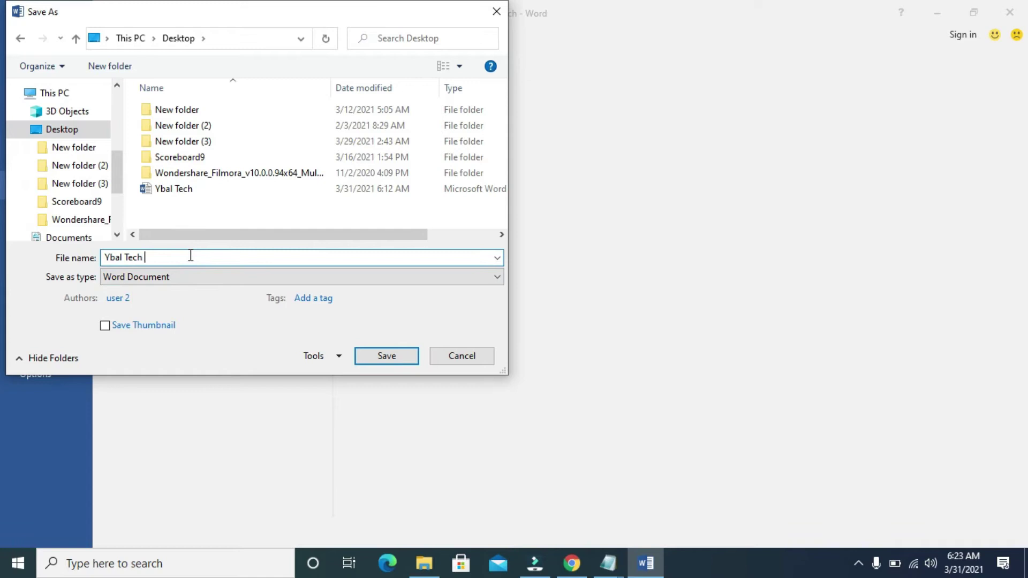
pyautogui.write('hghghggh')
pyautogui.click(336, 360)
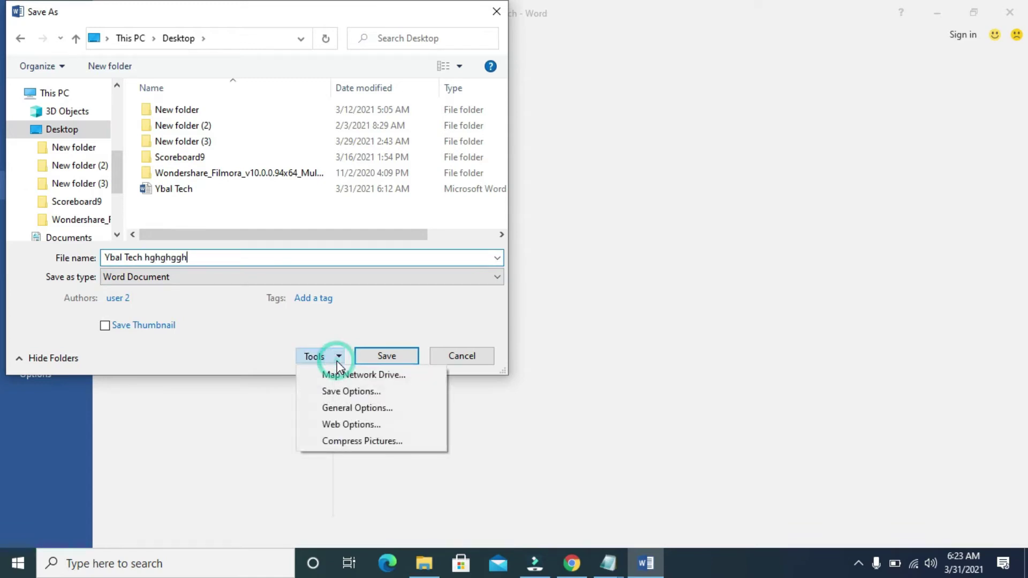
# In General Options, set both a password to open and a password to modify.
pyautogui.click(347, 408)
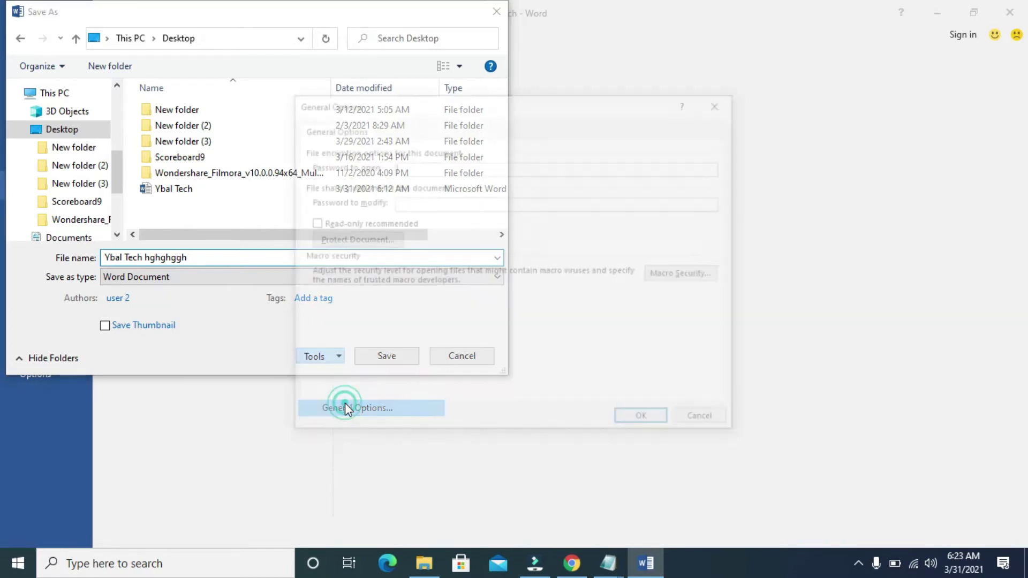
pyautogui.click(420, 168)
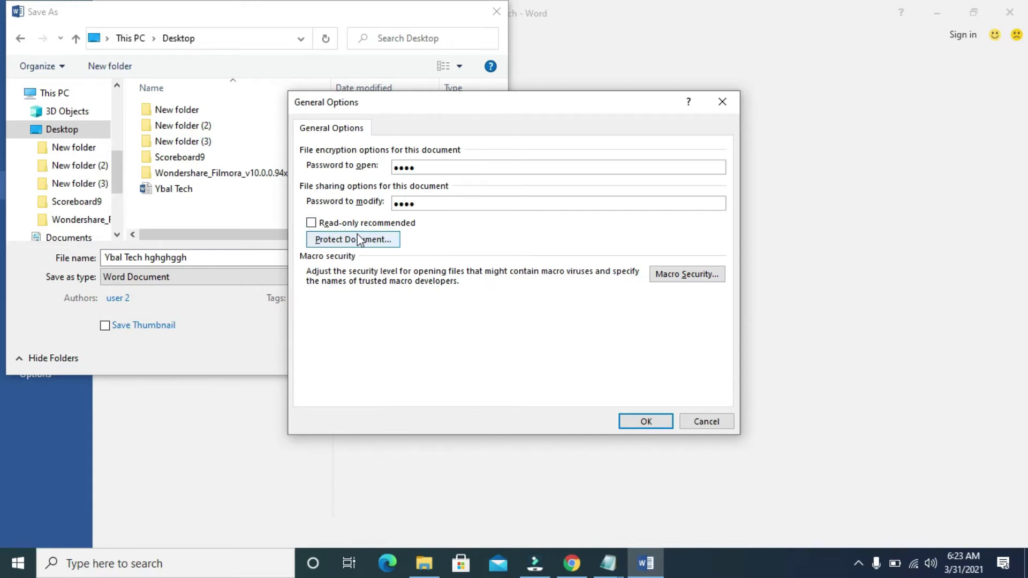
pyautogui.click(353, 240)
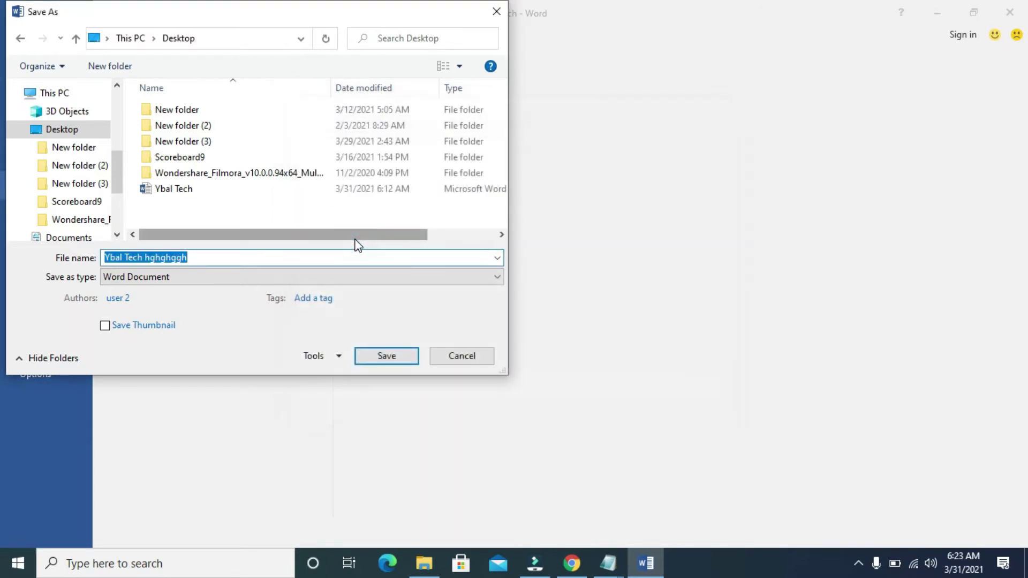
# Save the copy and restrict editing to No changes (Read only), with Everyone as the exception.
pyautogui.click(387, 356)
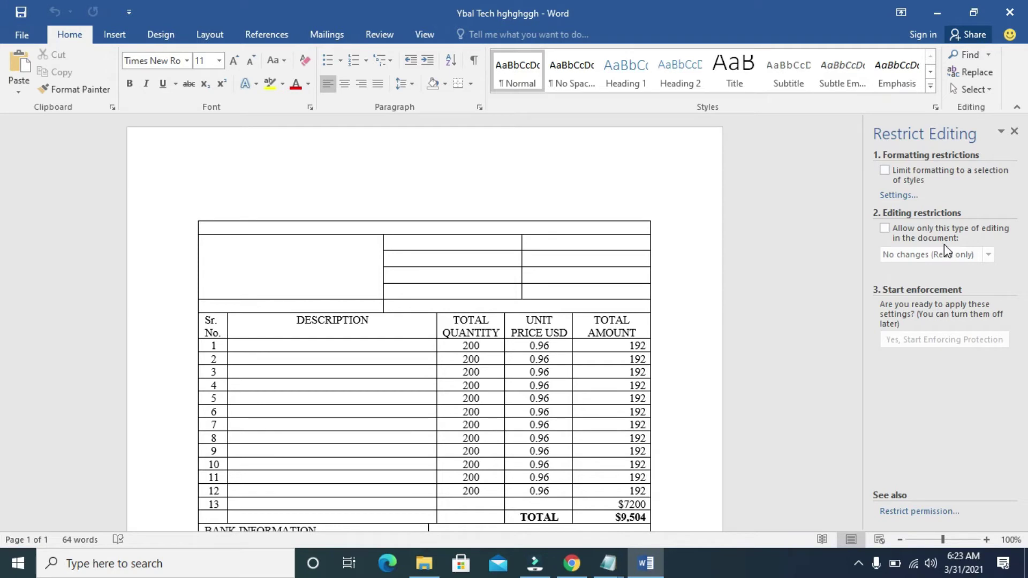
pyautogui.click(885, 228)
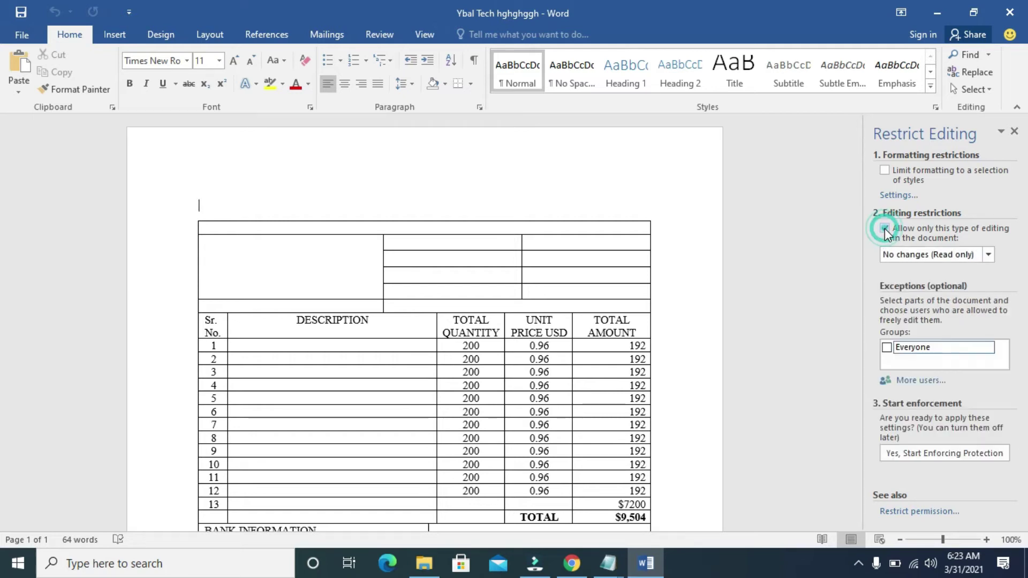
pyautogui.click(887, 347)
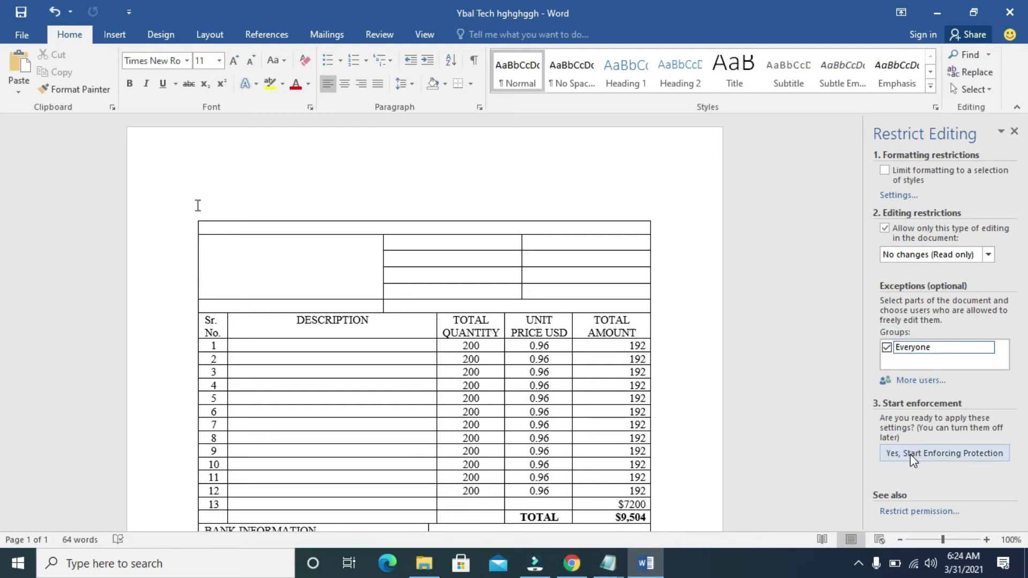
# Start enforcing the protection, entering and confirming a protection password.
pyautogui.click(931, 454)
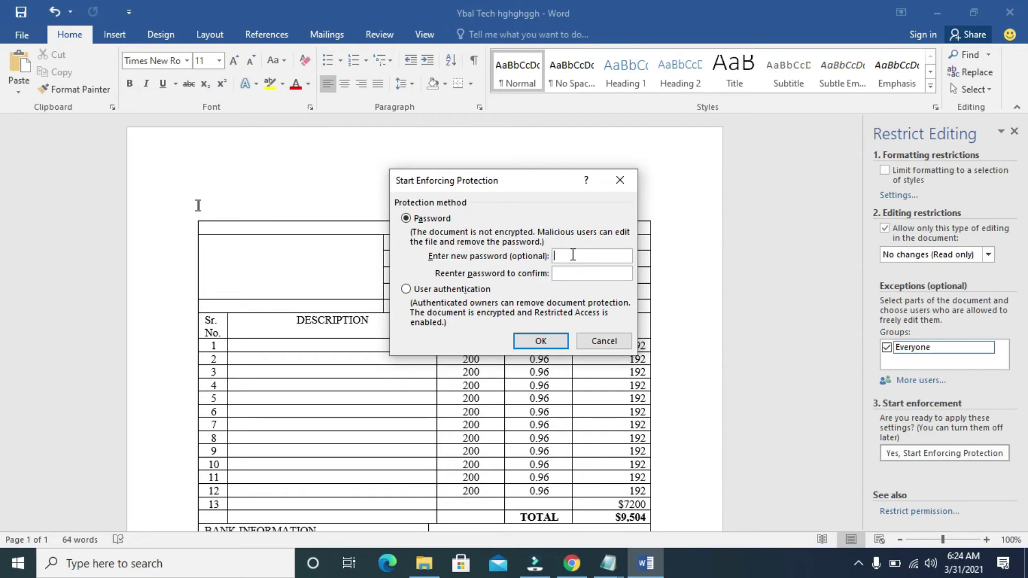
pyautogui.write('1')
pyautogui.click(572, 274)
pyautogui.click(546, 342)
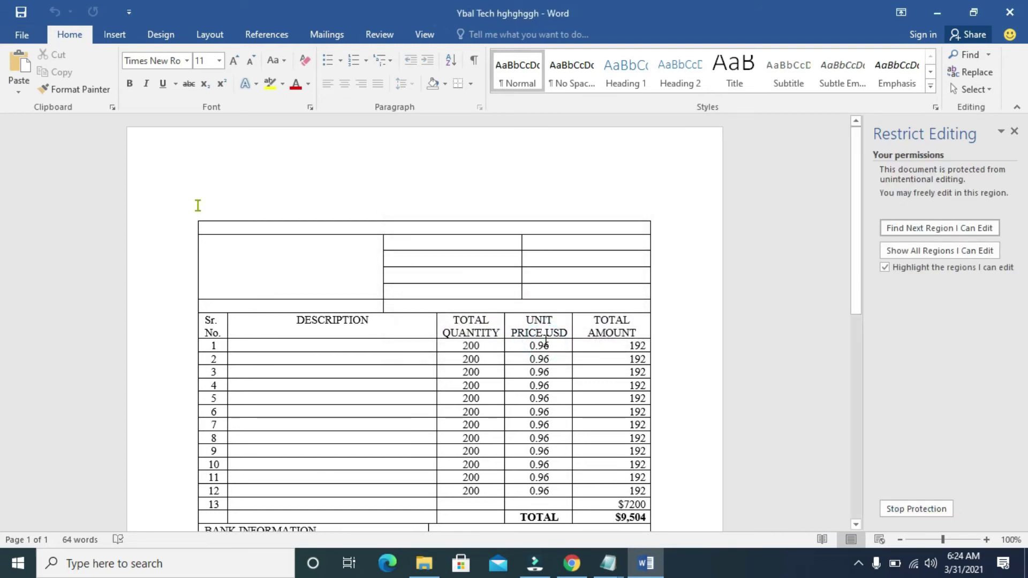
pyautogui.click(21, 35)
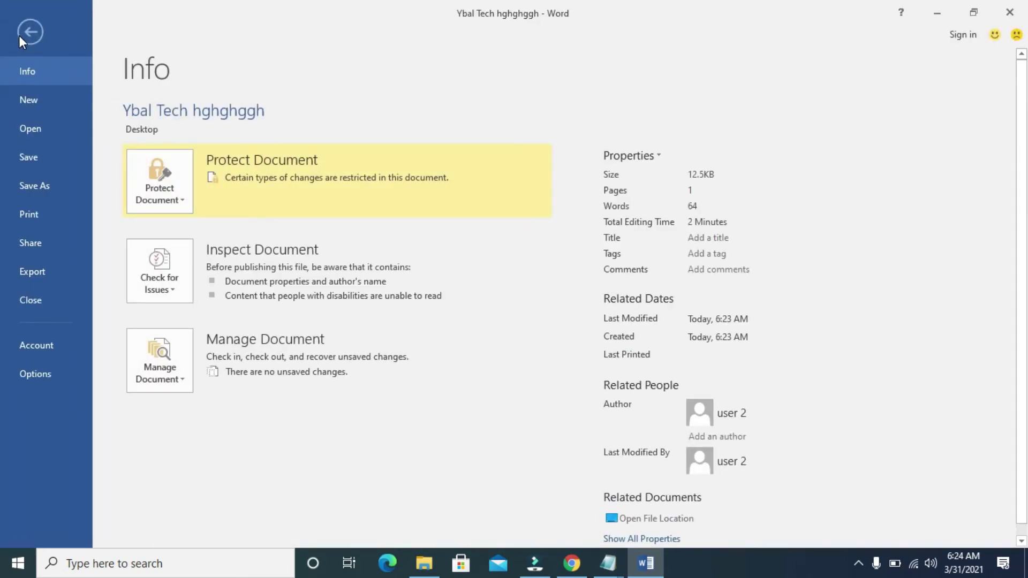
# Save the protected document, close Word, and minimize Notepad.
pyautogui.click(38, 155)
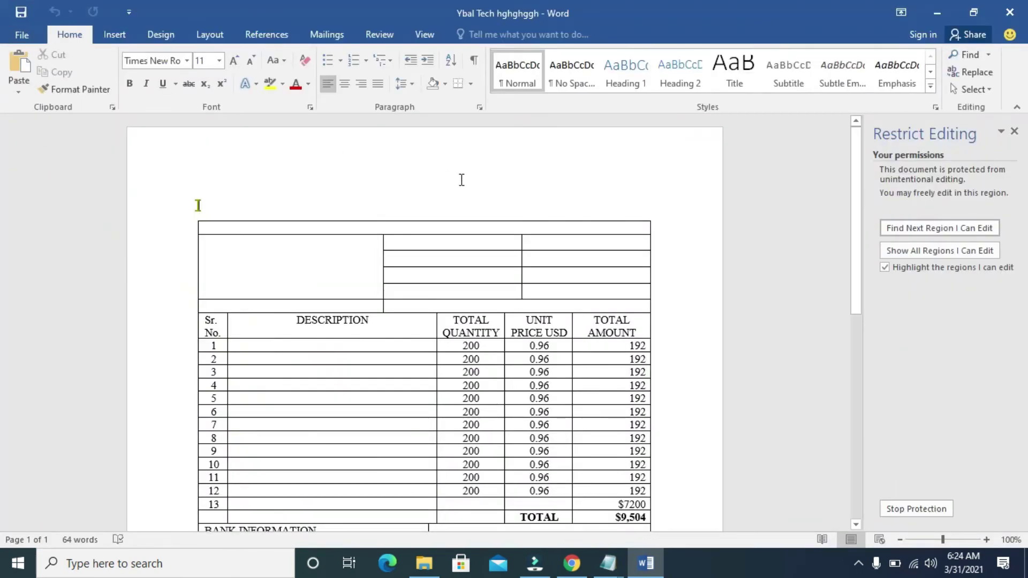
pyautogui.click(1003, 14)
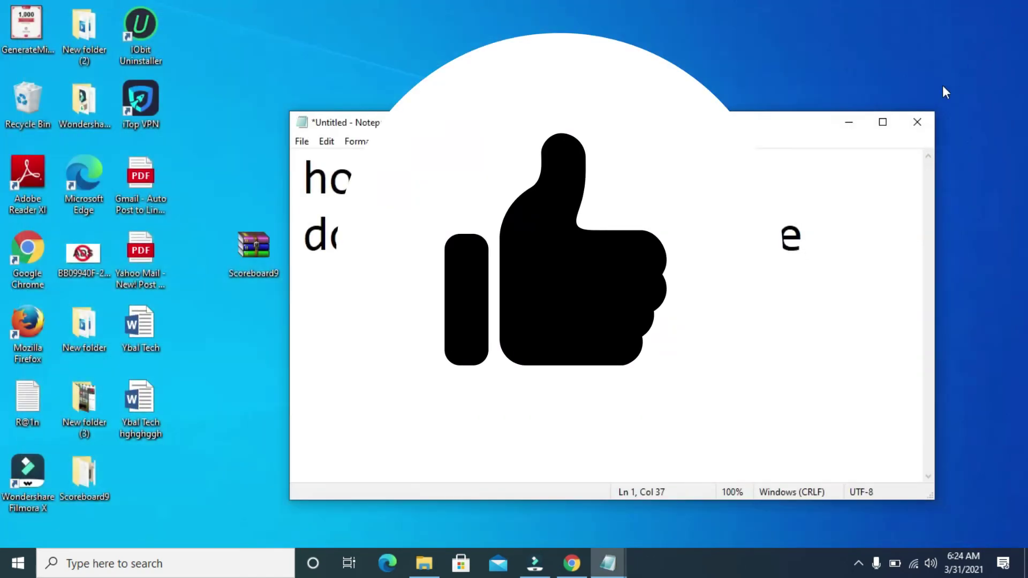
pyautogui.click(846, 127)
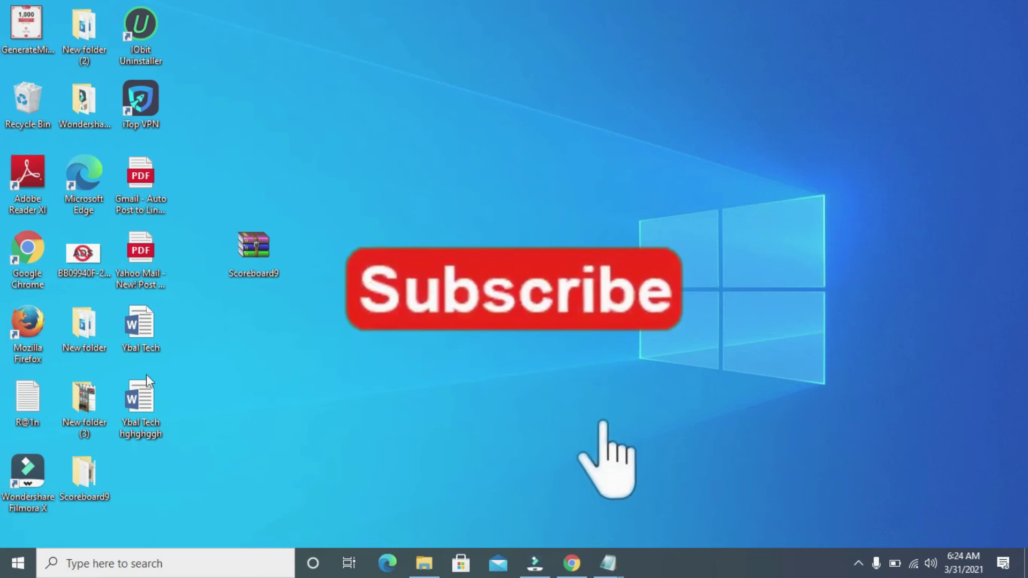
# Reopen Ybal Tech hghghggh and confirm that typing 'aaaa' or deleting in a table cell is refused.
pyautogui.doubleClick(142, 403)
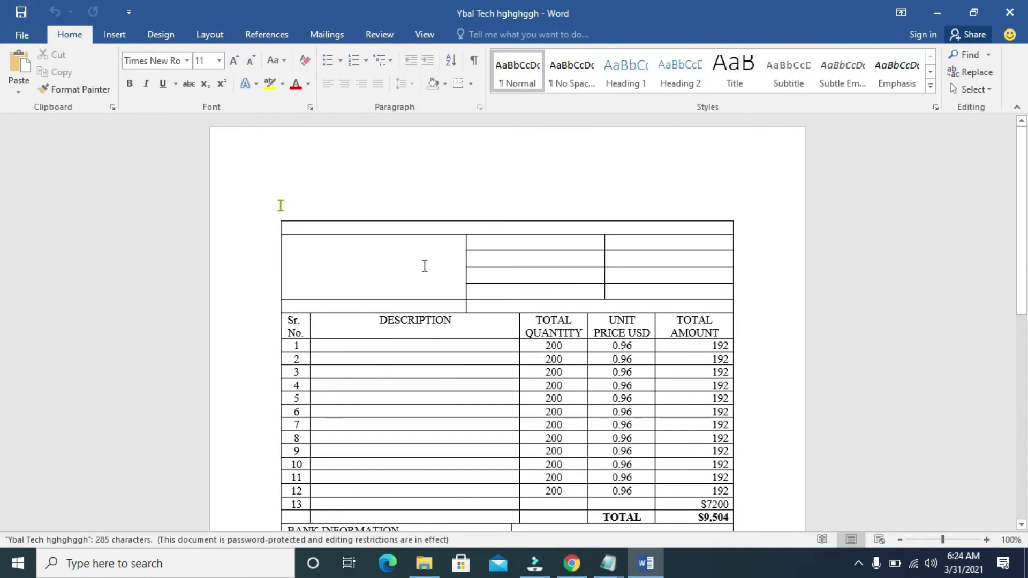
pyautogui.click(398, 247)
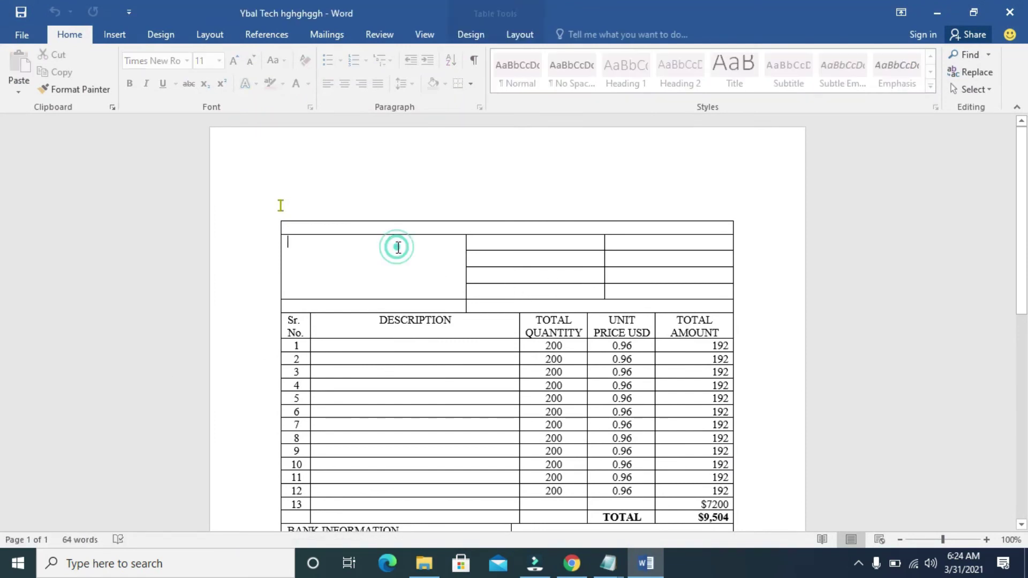
pyautogui.write('a')
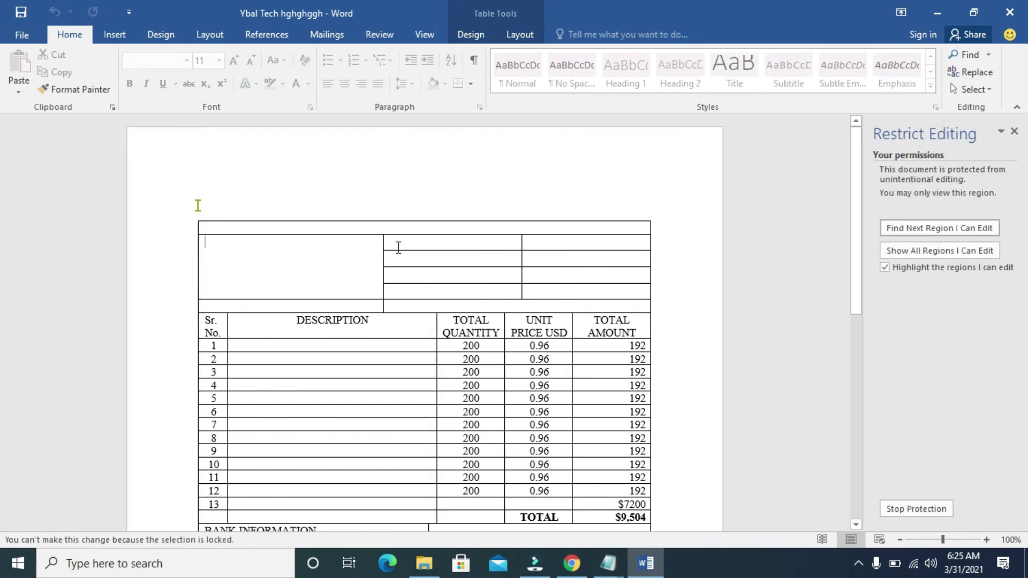
pyautogui.write('aa')
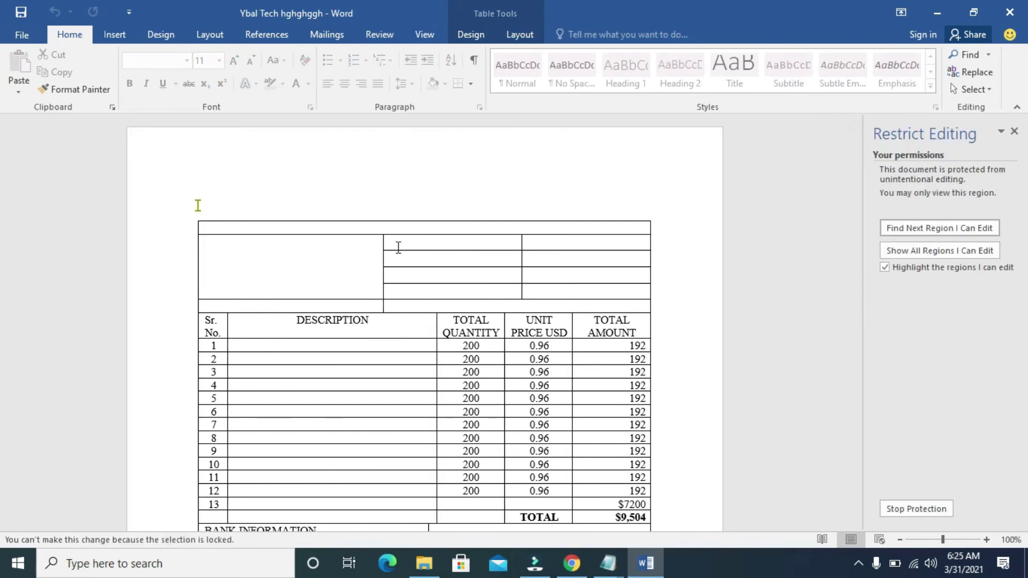
pyautogui.write('a')
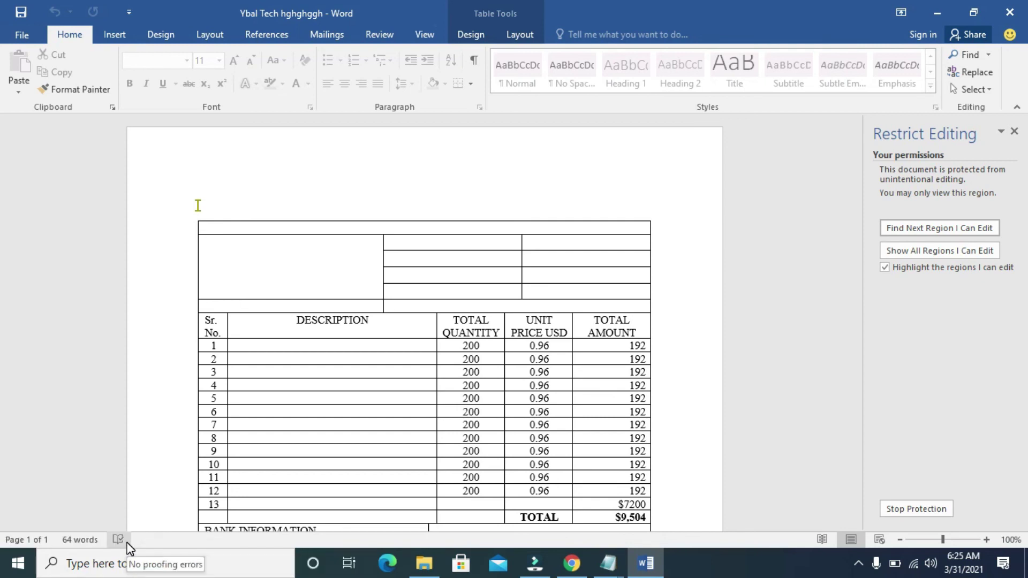
pyautogui.click(349, 283)
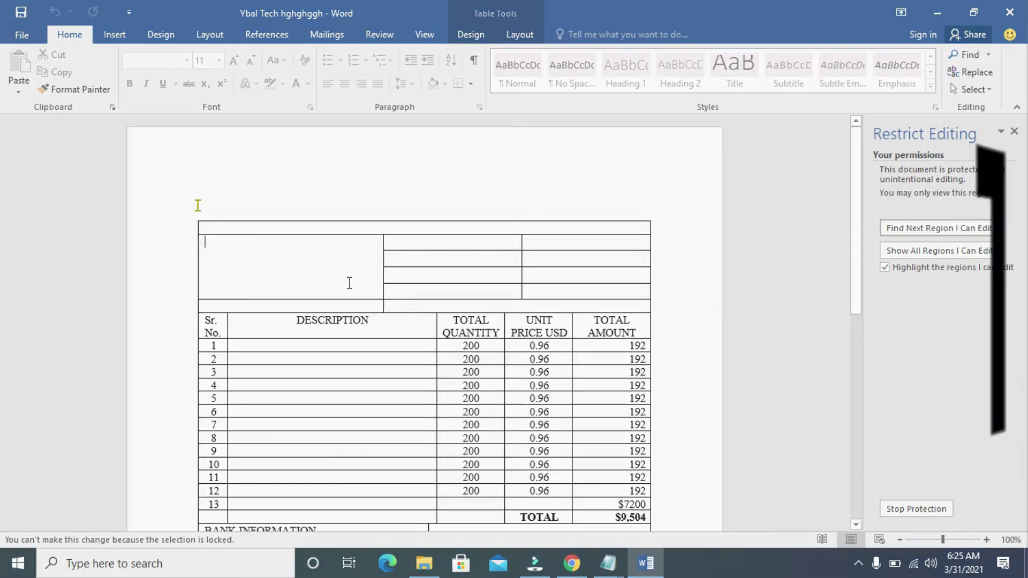
pyautogui.press('BackSpace')
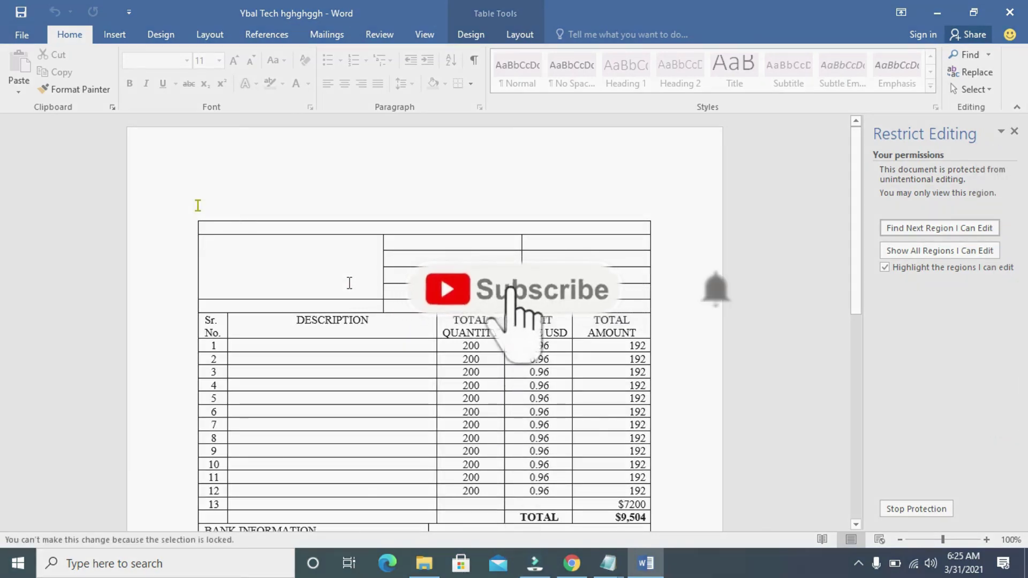